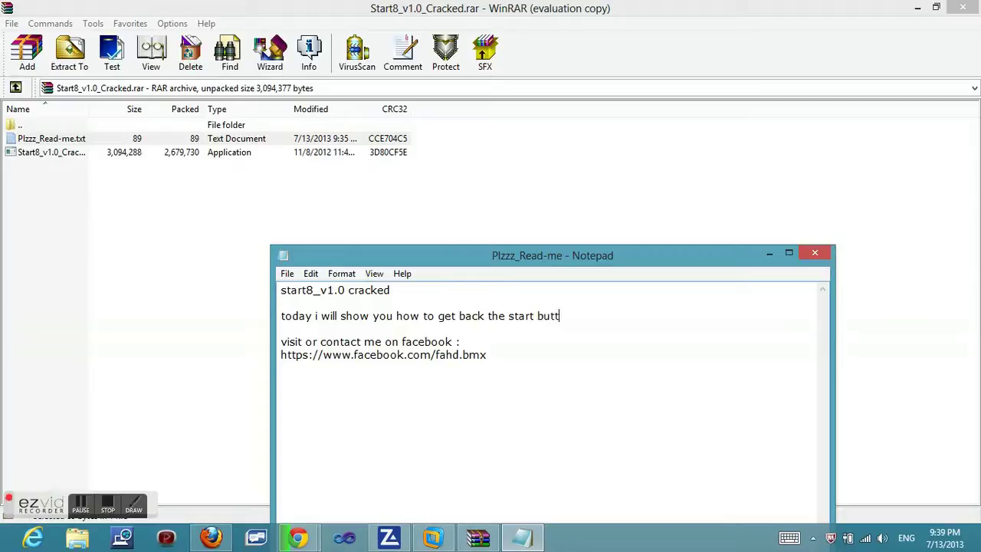
Step: Complete the intro sentence in the read-me notes with "start button on windows8" and add the line "so let go" below it
{"action": "type", "text": "windows8"}
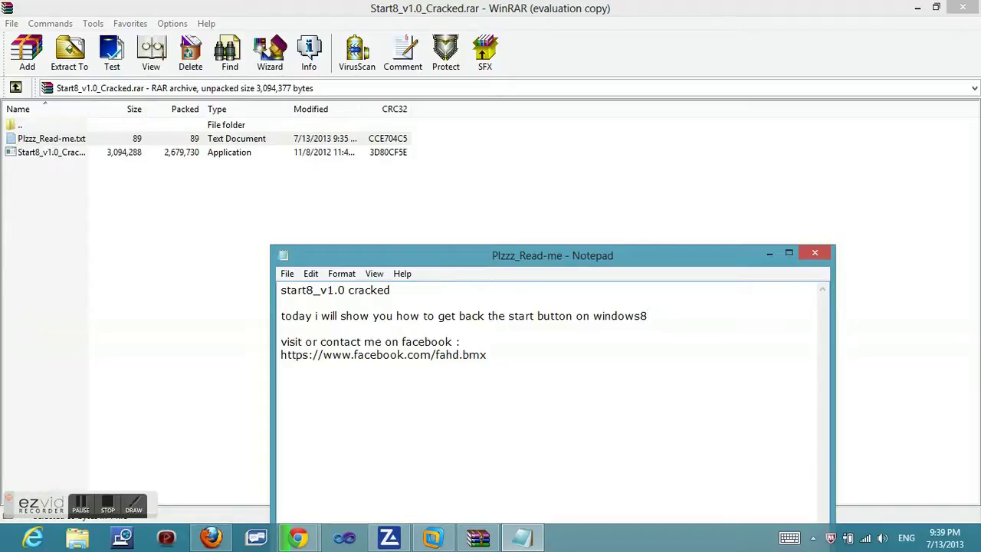
{"action": "key", "text": "Return"}
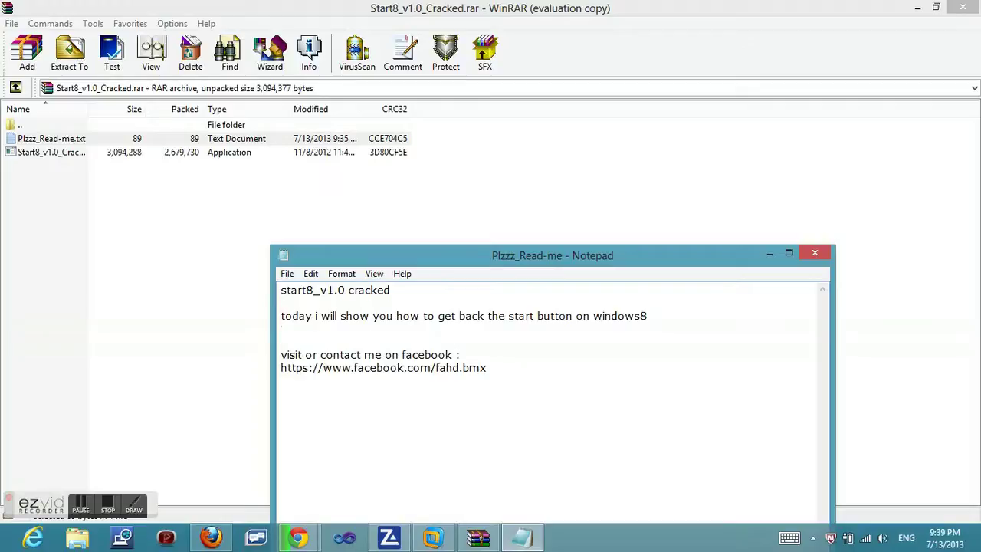
{"action": "type", "text": "so let go"}
{"action": "key", "text": "Return"}
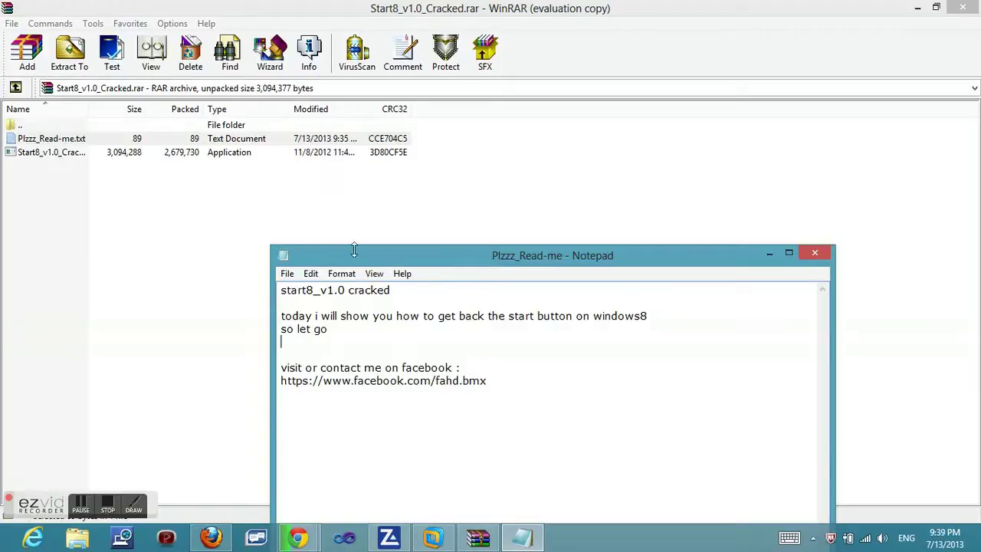
Step: Minimize the notes and the browser, and restore the archive window to a smaller size at the upper part of the desktop
{"action": "left_click", "coordinate": [771, 255]}
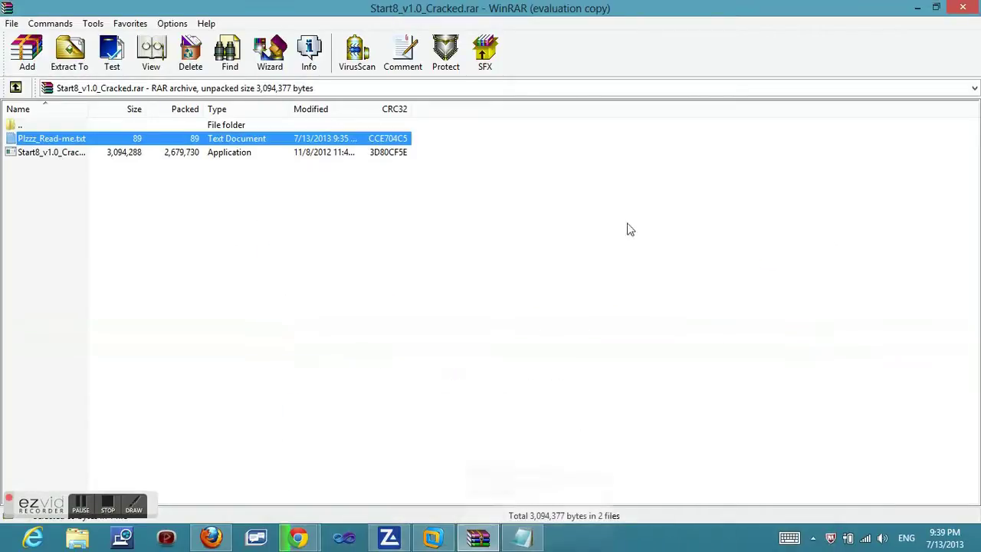
{"action": "left_click", "coordinate": [936, 7]}
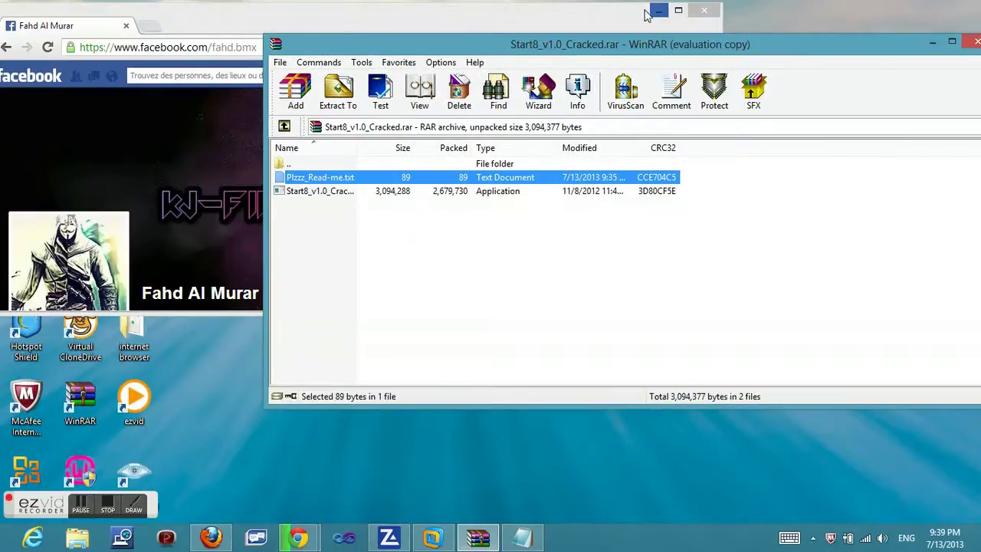
{"action": "left_click", "coordinate": [649, 15]}
{"action": "left_click", "coordinate": [657, 12]}
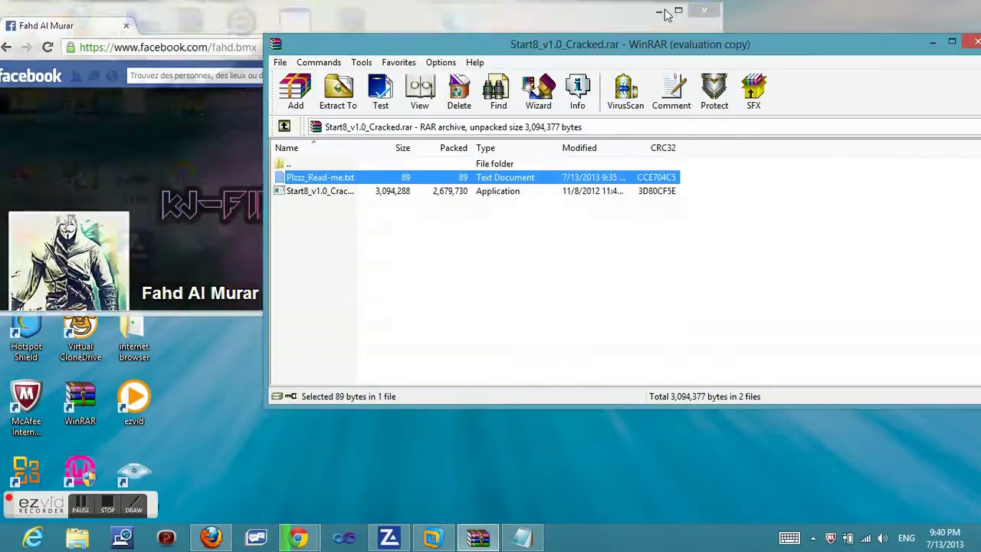
{"action": "left_click_drag", "start_coordinate": [579, 51], "coordinate": [485, 20]}
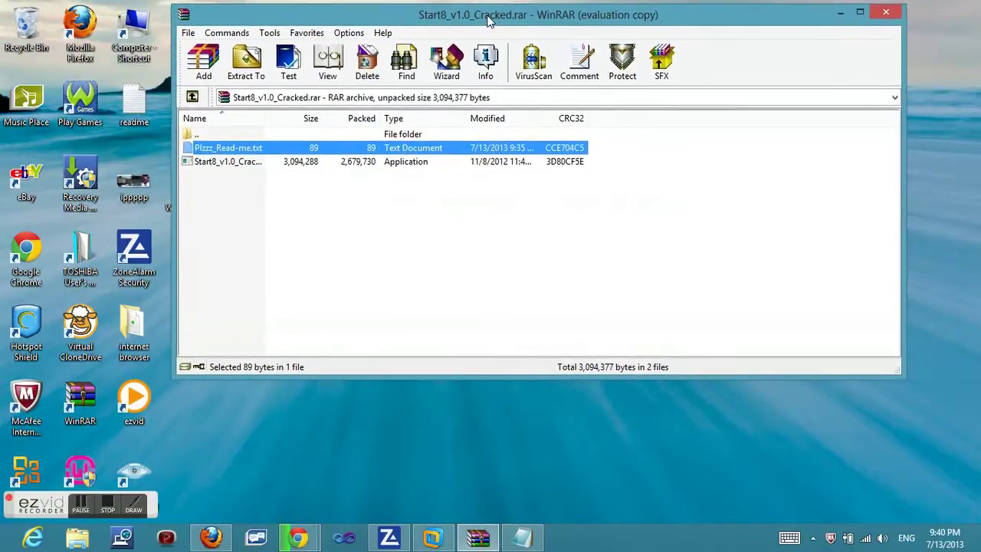
Step: Run the Start8 installer from the archive in English with the default destination folder, and finish with Configure Start8 now enabled
{"action": "left_click", "coordinate": [227, 162]}
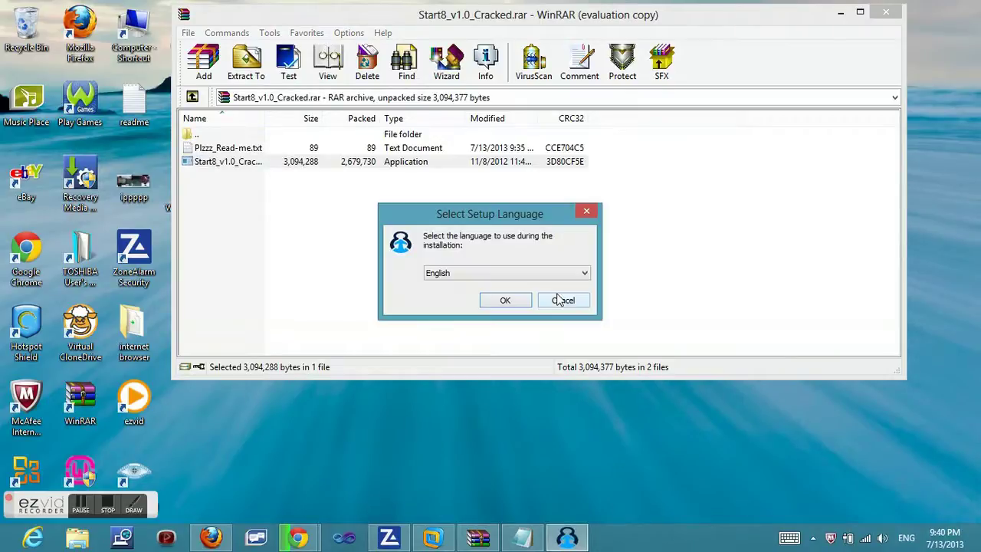
{"action": "left_click", "coordinate": [510, 300]}
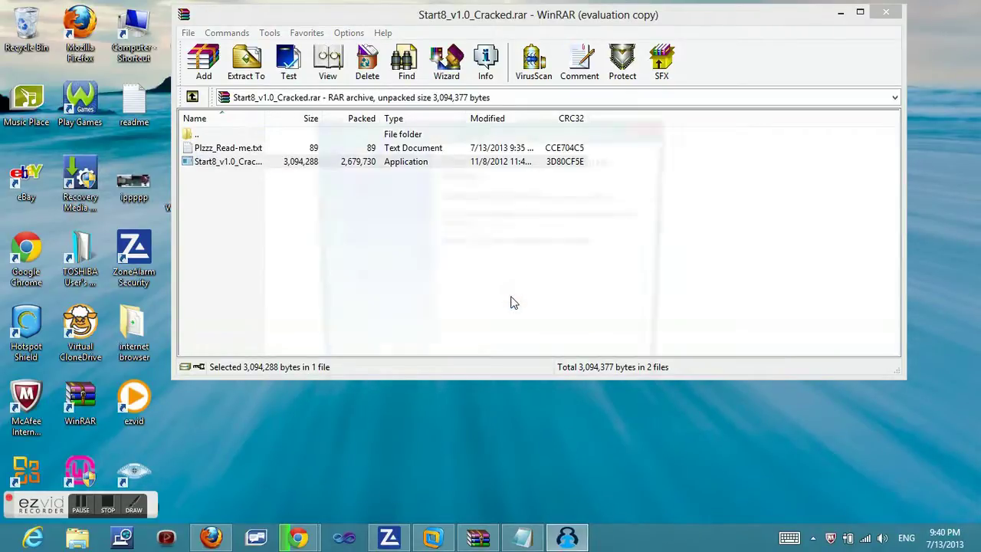
{"action": "left_click", "coordinate": [581, 386]}
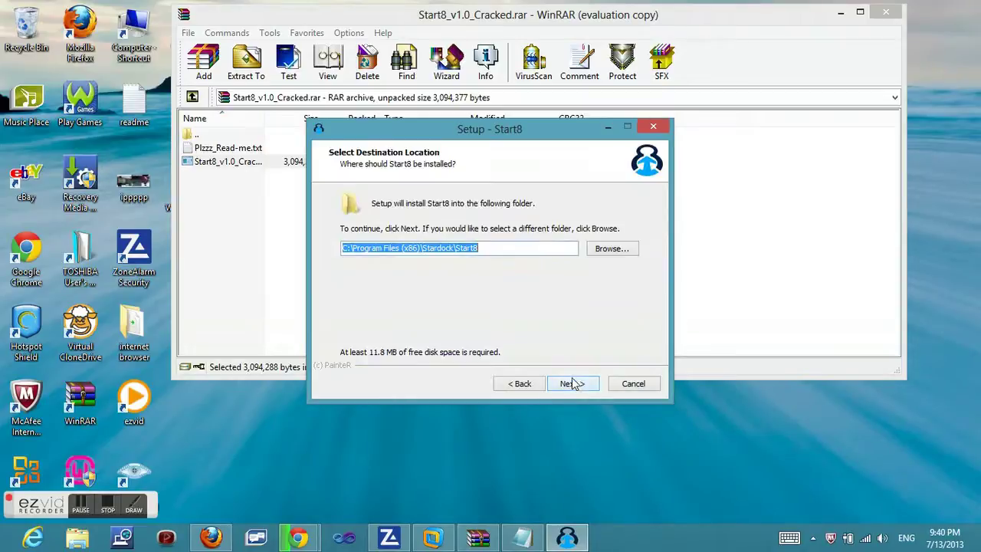
{"action": "left_click", "coordinate": [582, 388]}
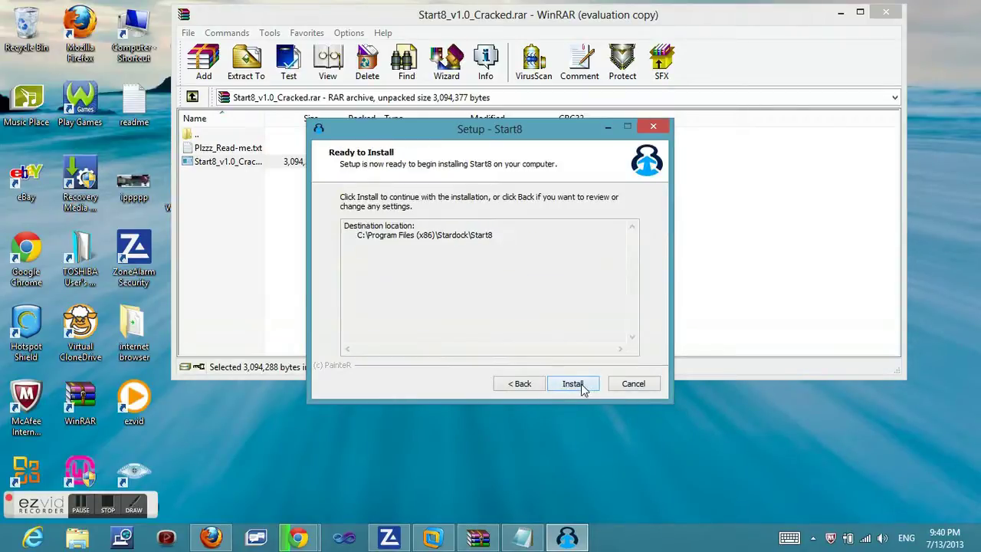
{"action": "left_click", "coordinate": [586, 388]}
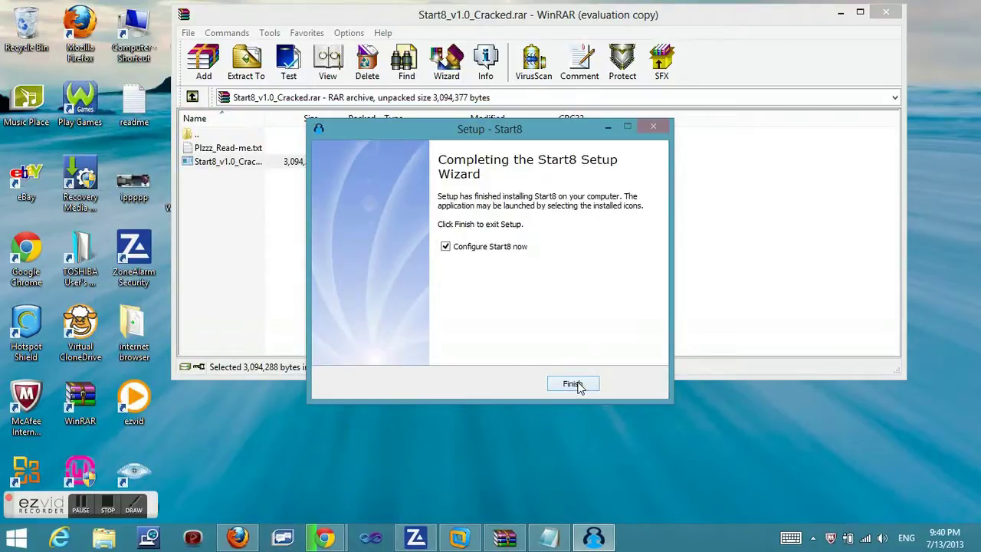
{"action": "left_click", "coordinate": [574, 384]}
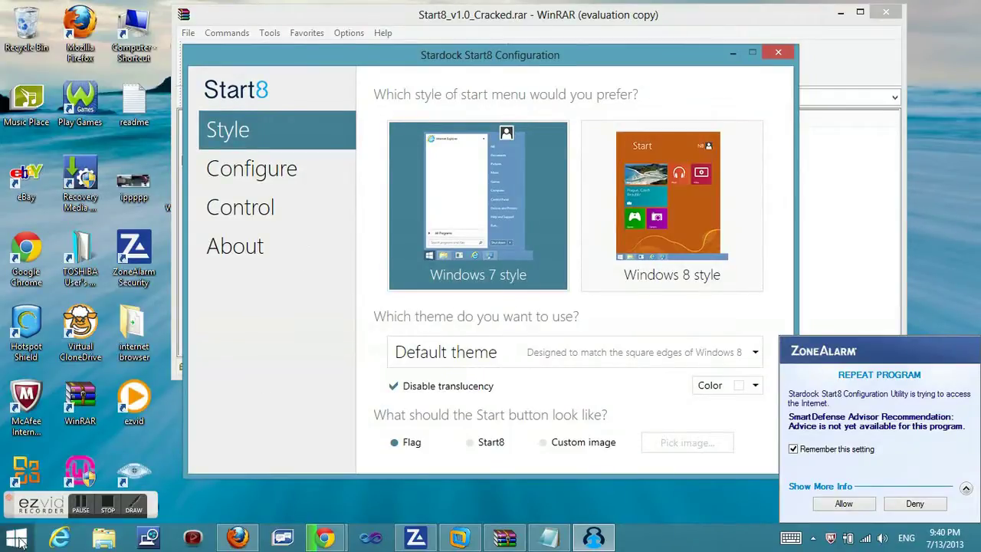
Step: Allow the Start8 Configuration Utility to access the internet and add the line "yepp we get start button ;)" to the read-me notes
{"action": "left_click", "coordinate": [560, 544]}
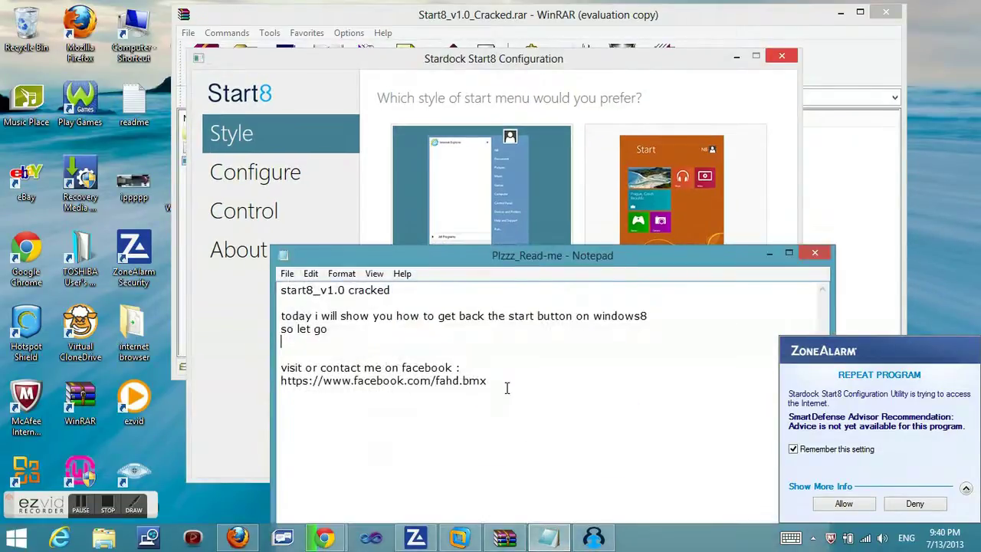
{"action": "type", "text": "yepp"}
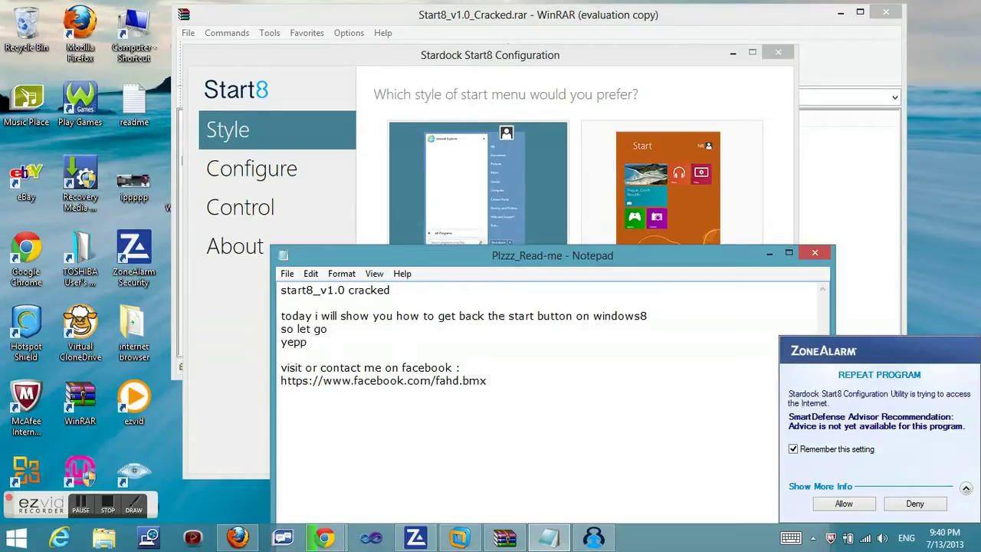
{"action": "left_click", "coordinate": [835, 504]}
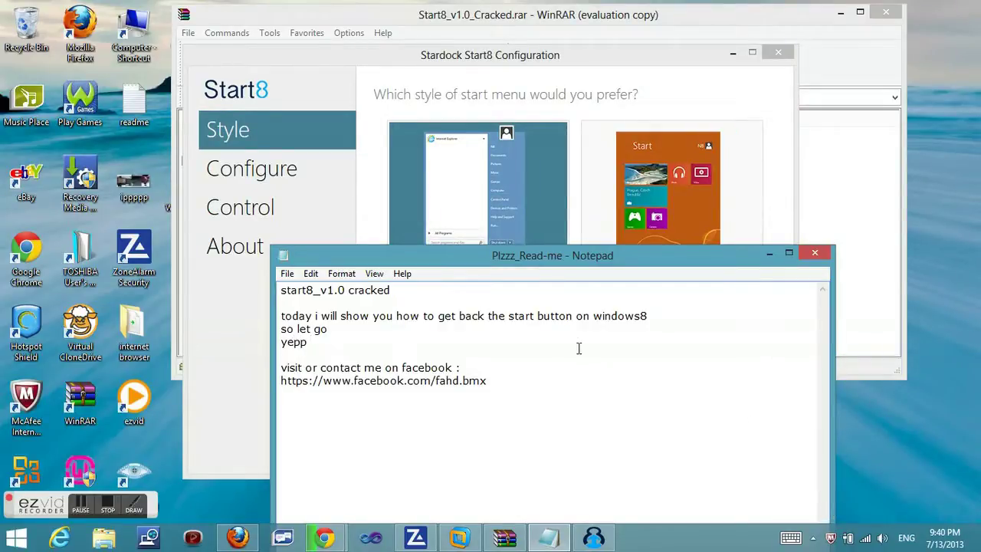
{"action": "type", "text": "we ge"}
{"action": "type", "text": "t sa"}
{"action": "type", "text": "art button ;)"}
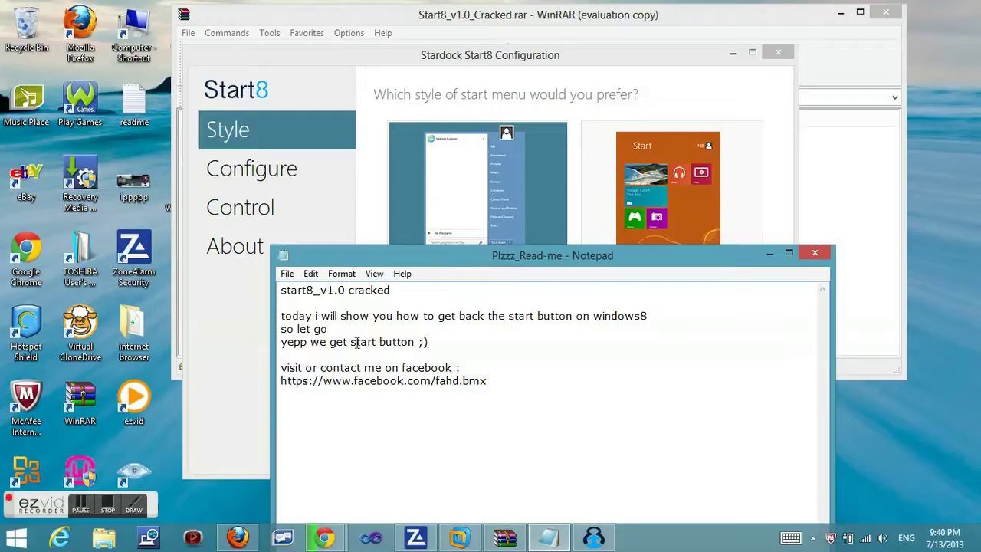
Step: Open the Start menu to view its contents, and return to the end of the last line added in the notes
{"action": "left_click", "coordinate": [17, 541]}
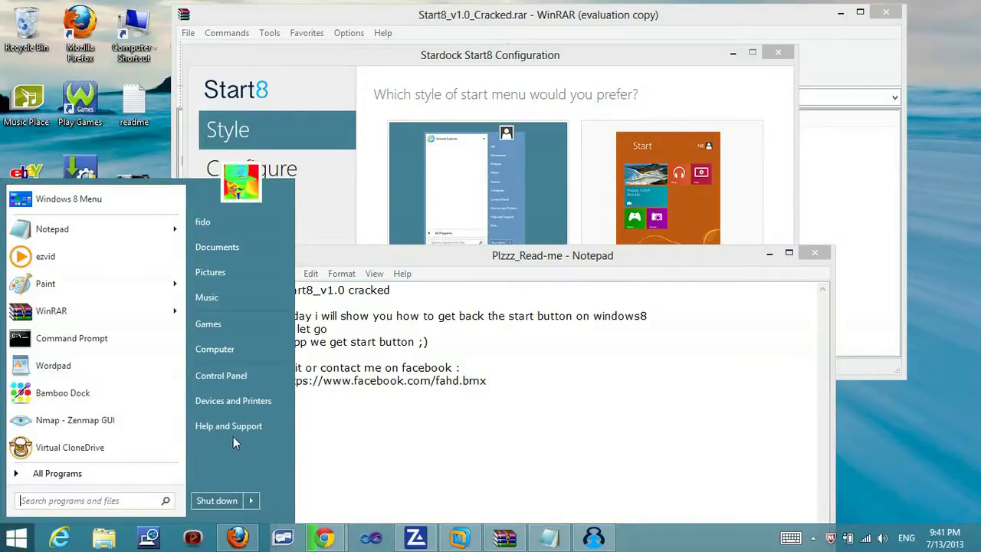
{"action": "left_click", "coordinate": [479, 381]}
{"action": "left_click", "coordinate": [443, 338]}
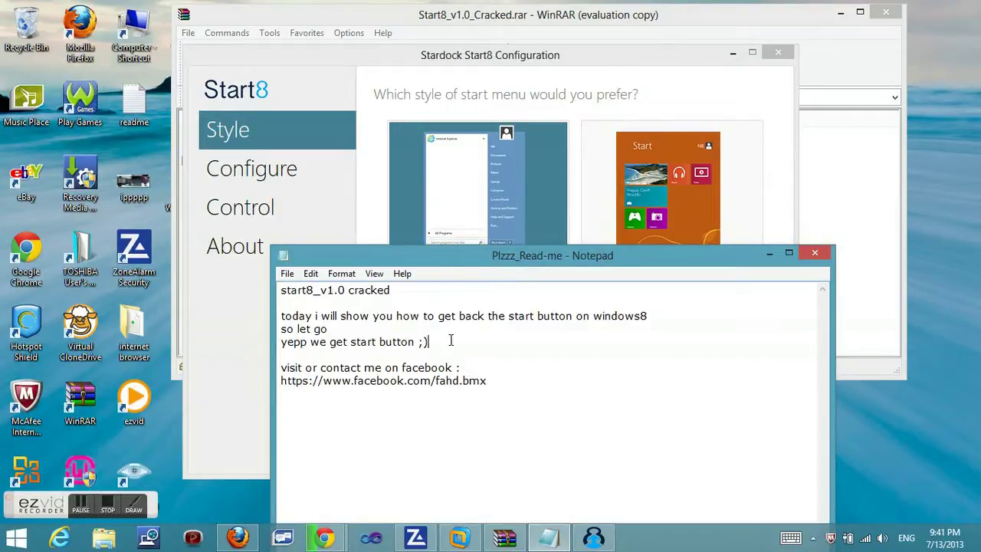
Step: Add a new line reading "so we will chose a nice style" with a closing smiley to the read-me notes
{"action": "key", "text": "Return"}
{"action": "type", "text": "lw"}
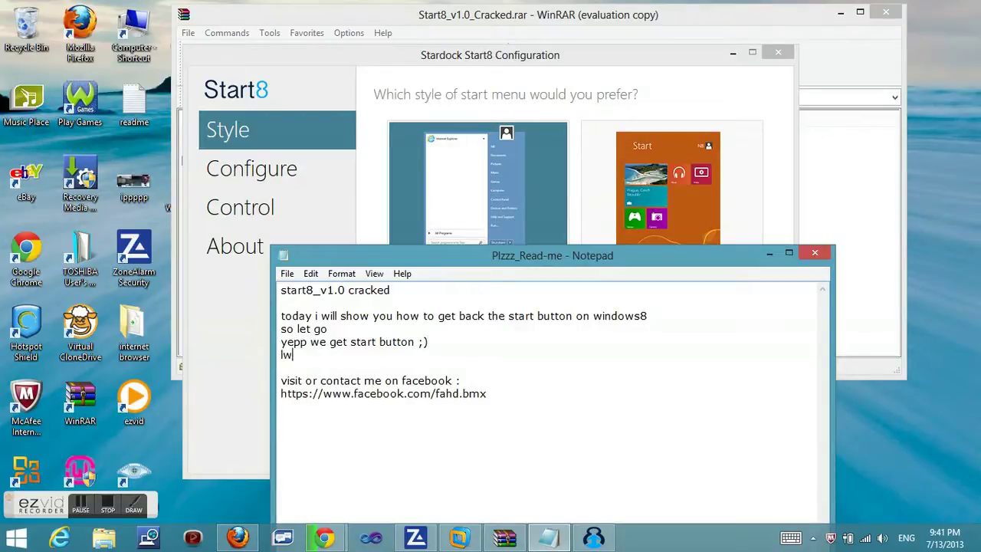
{"action": "type", "text": "let"}
{"action": "key", "text": "BackSpace"}
{"action": "key", "text": "BackSpace"}
{"action": "key", "text": "BackSpace"}
{"action": "type", "text": "let go"}
{"action": "key", "text": "BackSpace"}
{"action": "key", "text": "BackSpace"}
{"action": "key", "text": "BackSpace"}
{"action": "key", "text": "BackSpace"}
{"action": "key", "text": "BackSpace"}
{"action": "key", "text": "BackSpace"}
{"action": "key", "text": "BackSpace"}
{"action": "type", "text": "so we will chose a s"}
{"action": "key", "text": "BackSpace"}
{"action": "key", "text": "BackSpace"}
{"action": "type", "text": "nice style"}
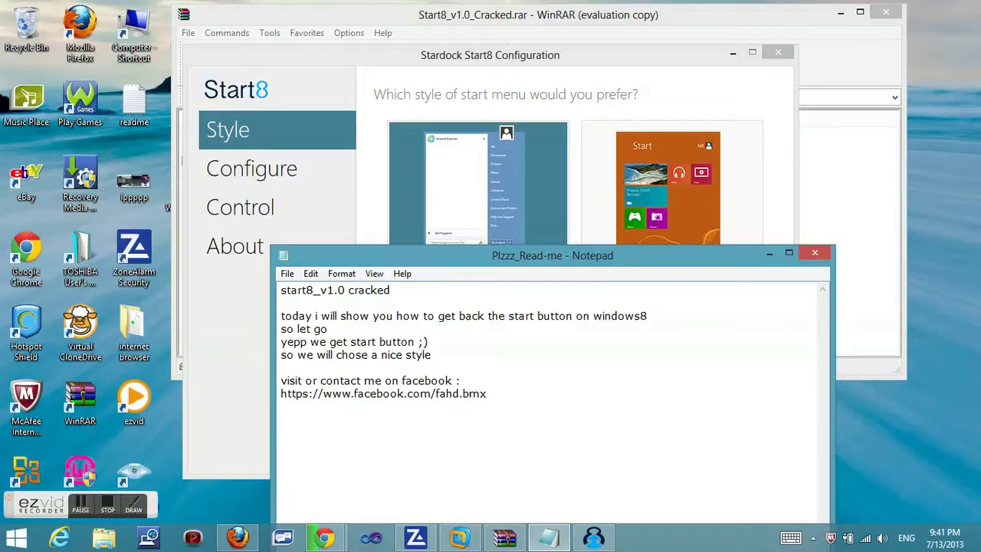
{"action": "type", "text": " :;;;;;;;;;;;;;;"}
{"action": "type", "text": ";_"}
{"action": "type", "text": ")"}
Step: Switch to the Start8 configuration and set the start menu theme to Windows 7 theme
{"action": "left_click", "coordinate": [667, 55]}
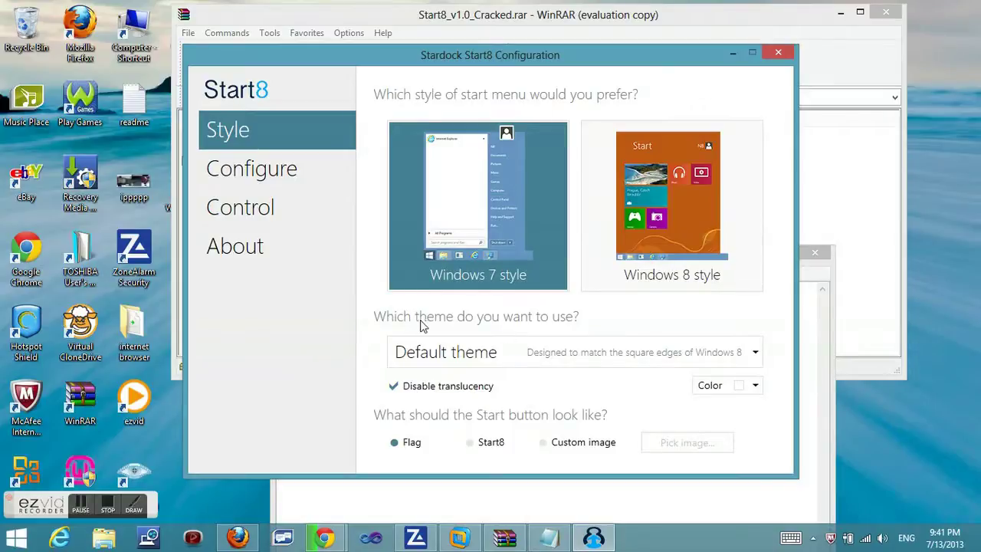
{"action": "left_click", "coordinate": [562, 351]}
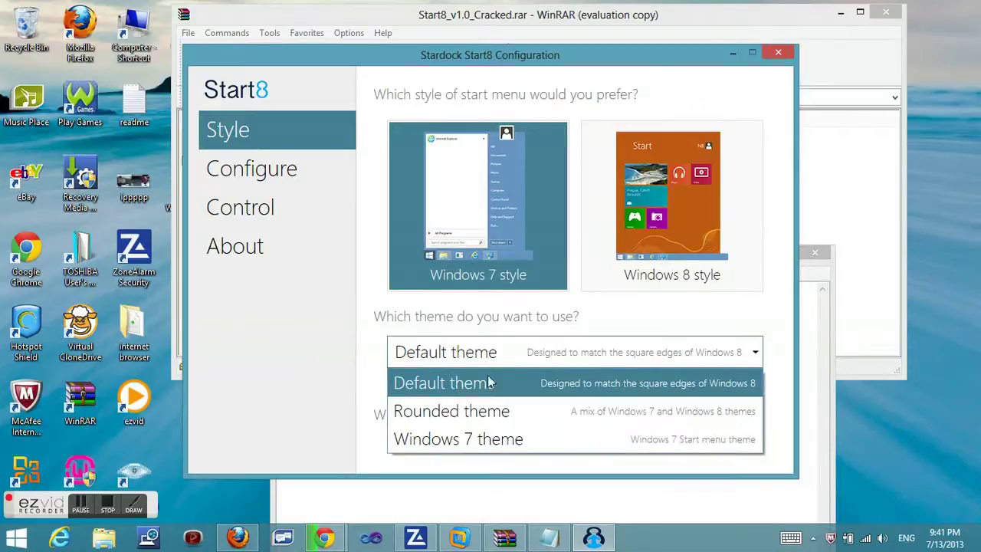
{"action": "left_click", "coordinate": [435, 439]}
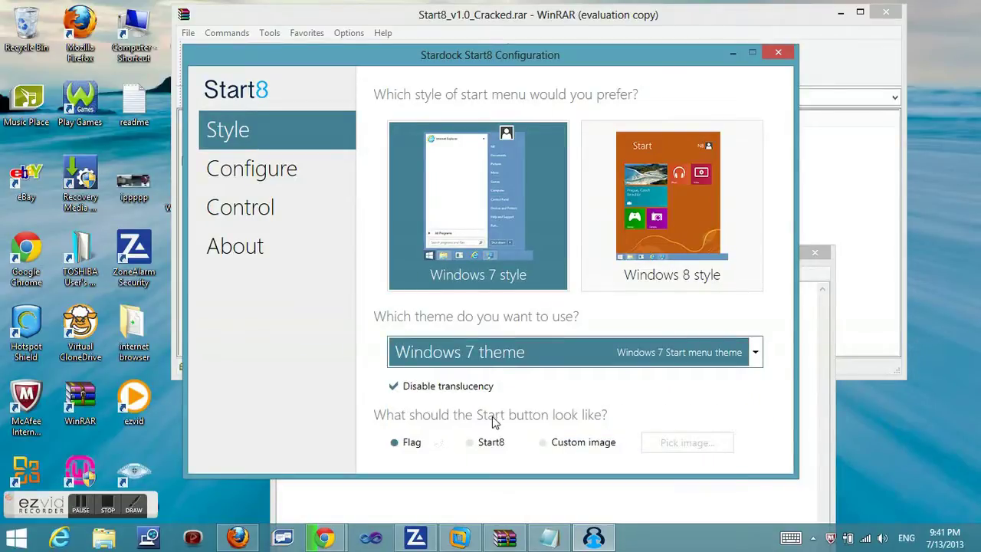
{"action": "left_click", "coordinate": [754, 353]}
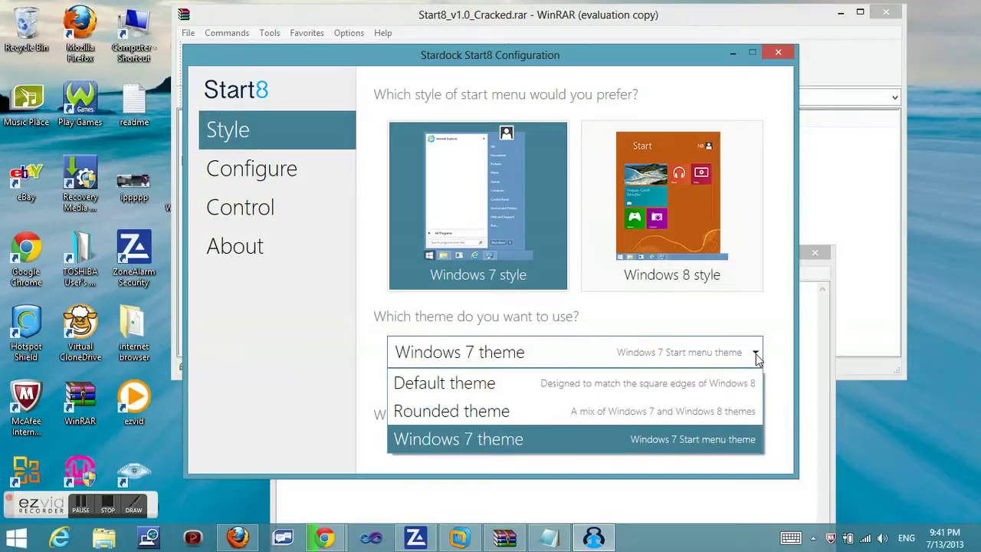
{"action": "left_click", "coordinate": [640, 435]}
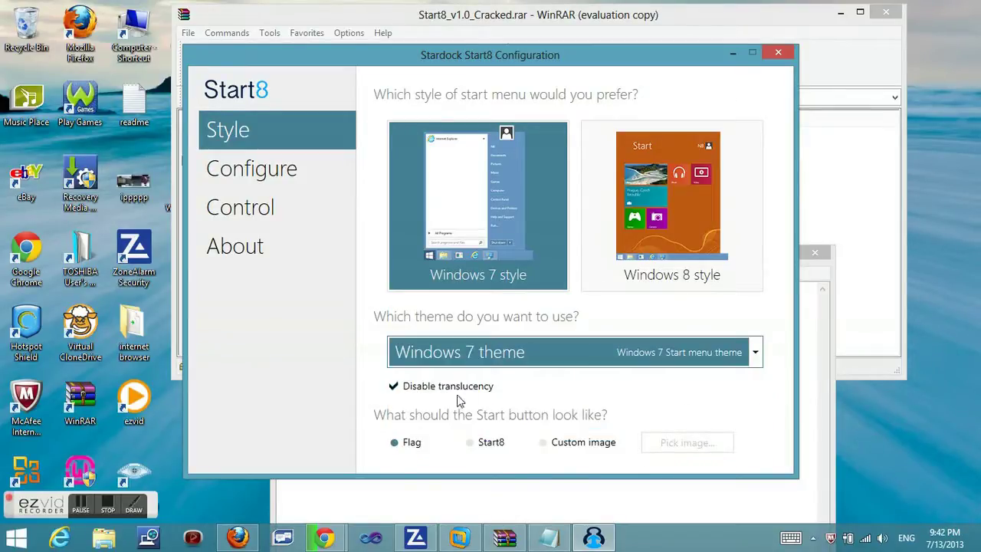
Step: Try the Flag and Start8 button looks, and set the Start button to the custom image win8start from the StartButtons folder
{"action": "left_click", "coordinate": [545, 444]}
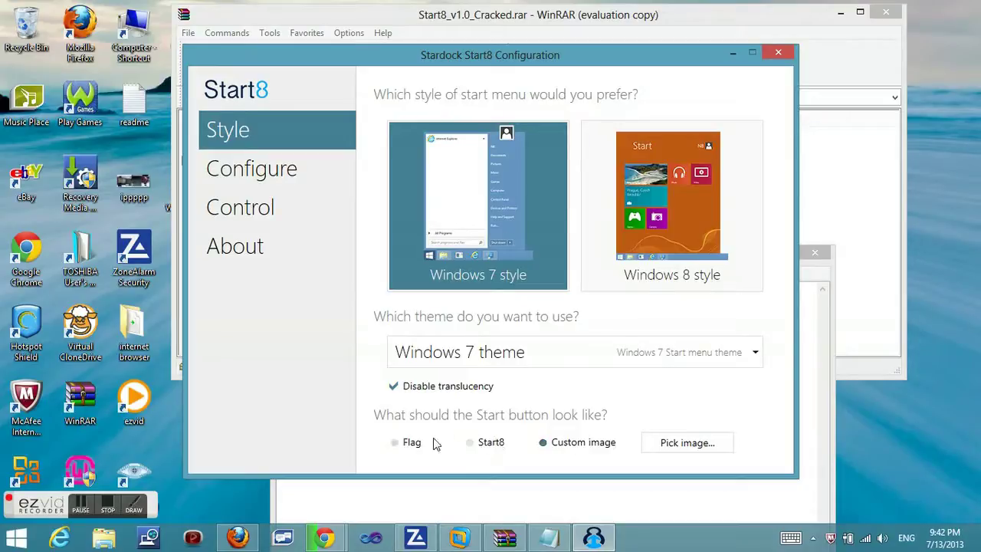
{"action": "left_click", "coordinate": [407, 445]}
{"action": "left_click", "coordinate": [486, 444]}
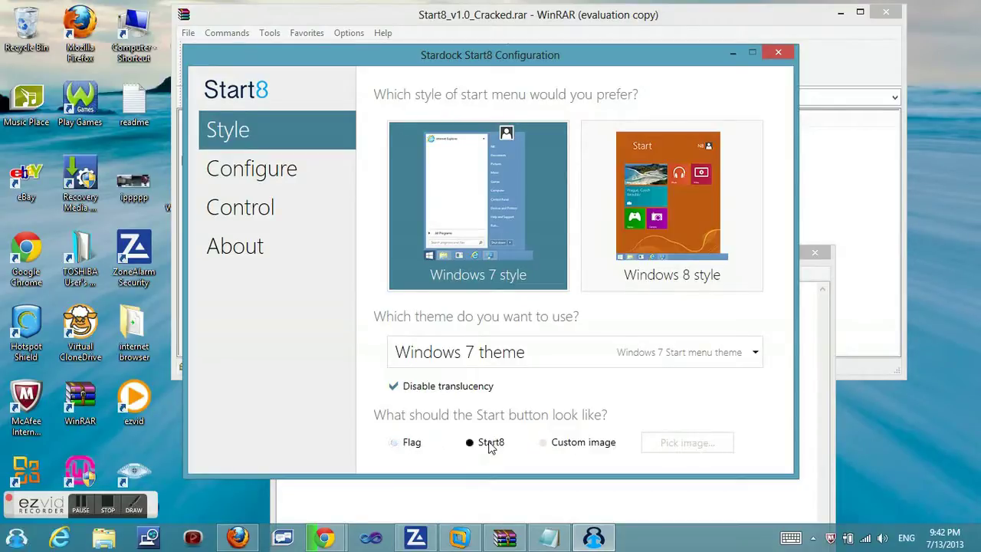
{"action": "left_click", "coordinate": [581, 445]}
{"action": "left_click", "coordinate": [694, 442]}
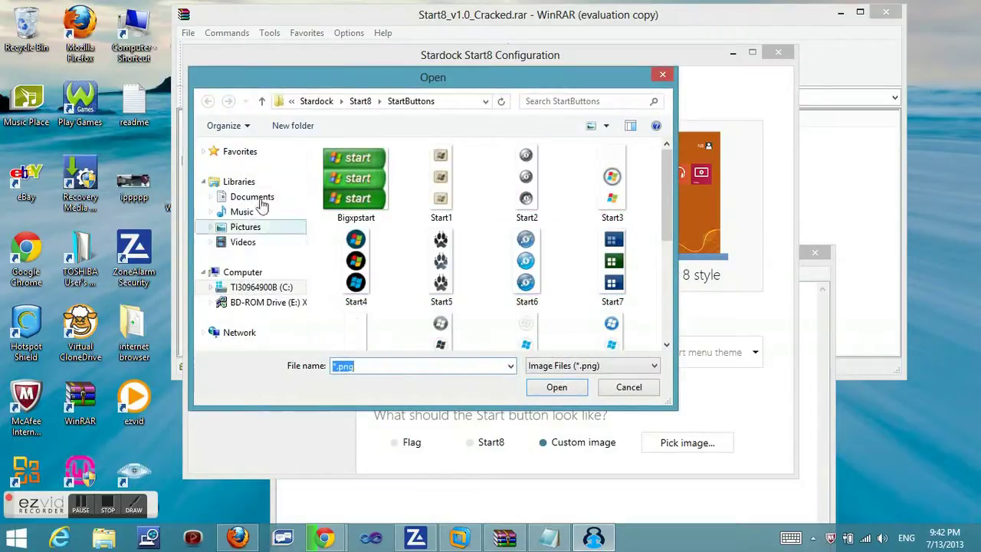
{"action": "left_click_drag", "start_coordinate": [669, 190], "coordinate": [665, 284]}
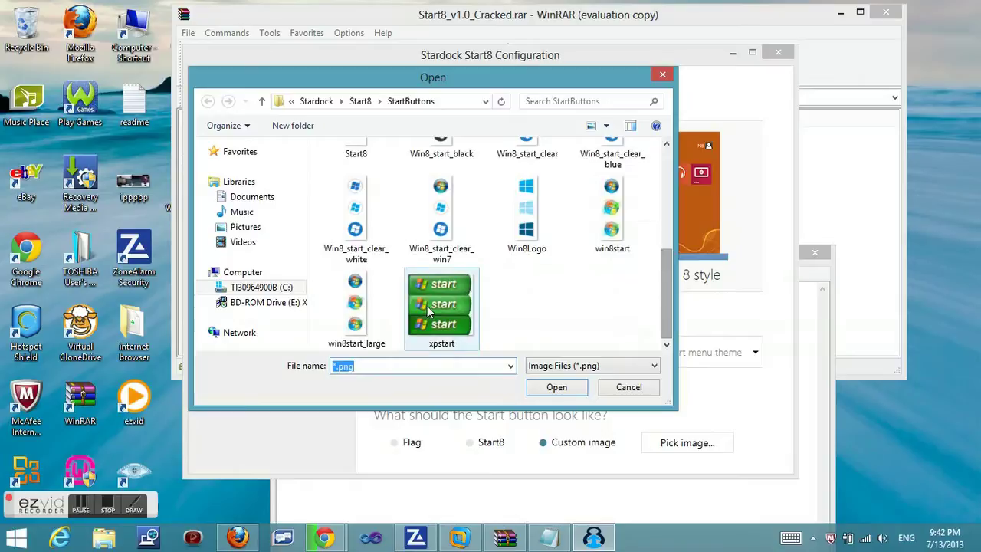
{"action": "left_click_drag", "start_coordinate": [666, 263], "coordinate": [667, 285]}
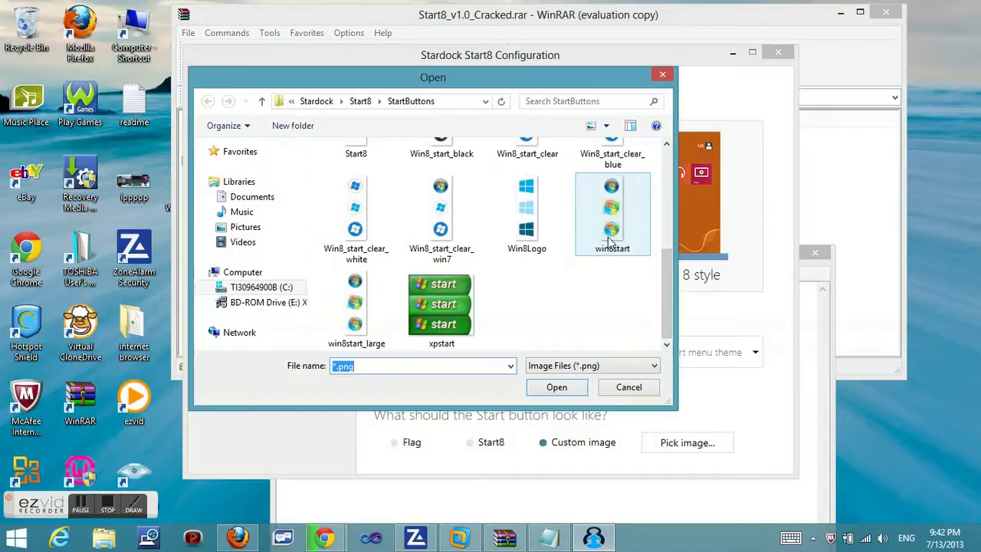
{"action": "left_click", "coordinate": [611, 222]}
{"action": "left_click", "coordinate": [557, 389]}
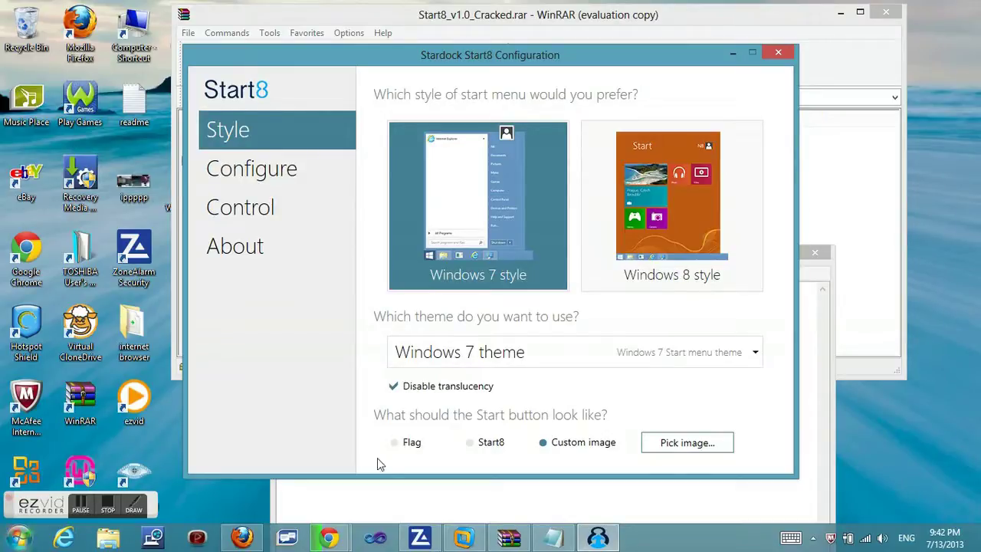
Step: Look through the Configure, Control and About settings of Start8 and return to the Style settings
{"action": "left_click", "coordinate": [301, 168]}
{"action": "left_click", "coordinate": [230, 212]}
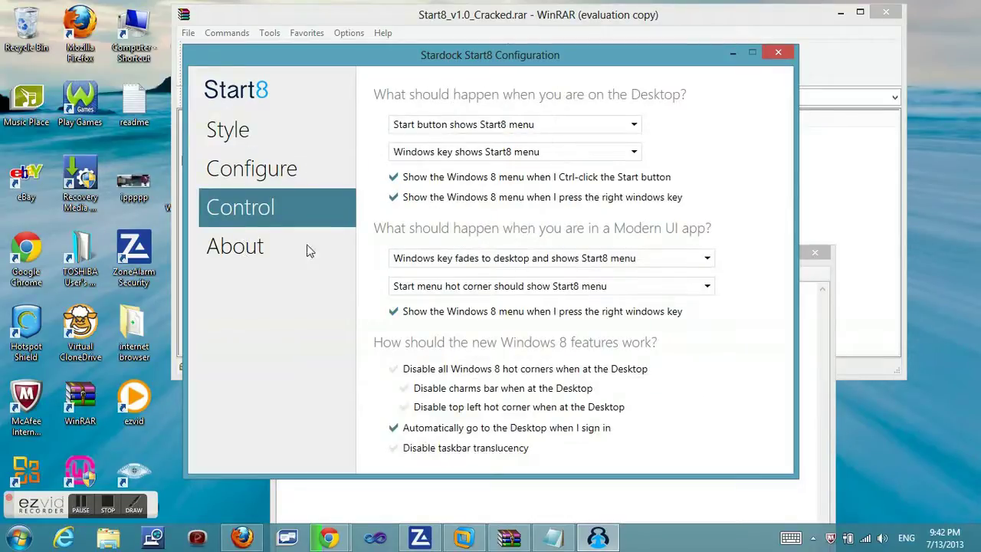
{"action": "left_click", "coordinate": [265, 253]}
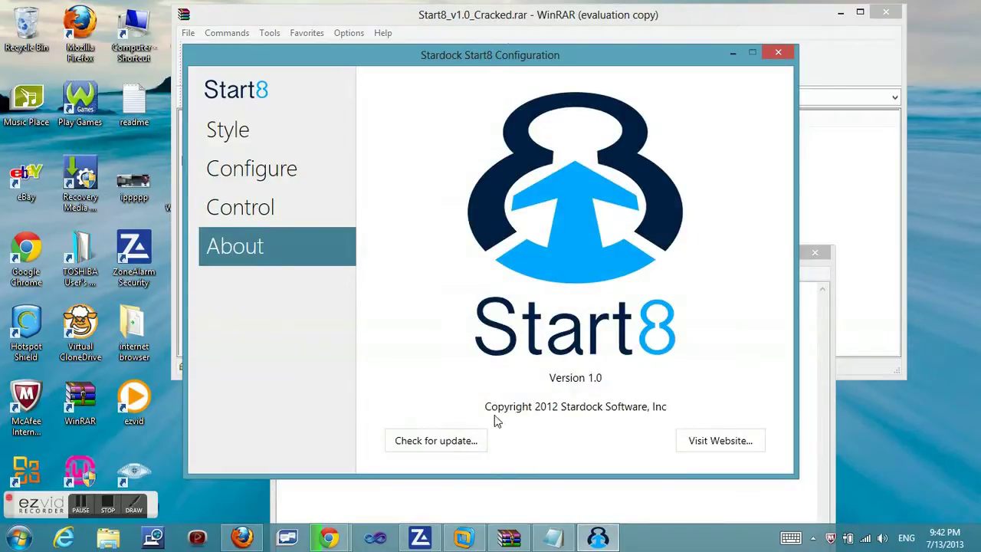
{"action": "left_click", "coordinate": [253, 136]}
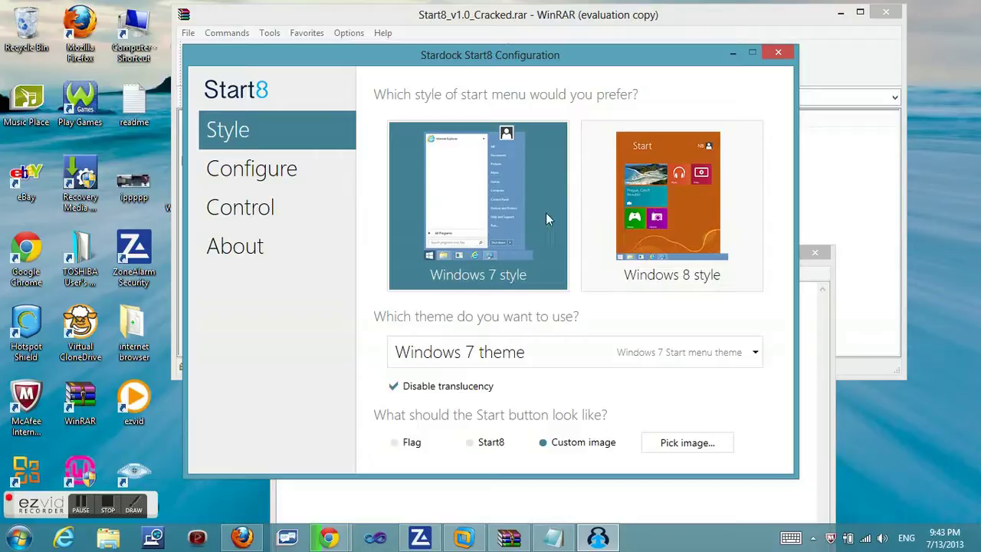
Step: Minimize the Start8 configuration and add "thnx for watching" below the nice-style line in the read-me notes, separated by blank lines
{"action": "left_click", "coordinate": [734, 55]}
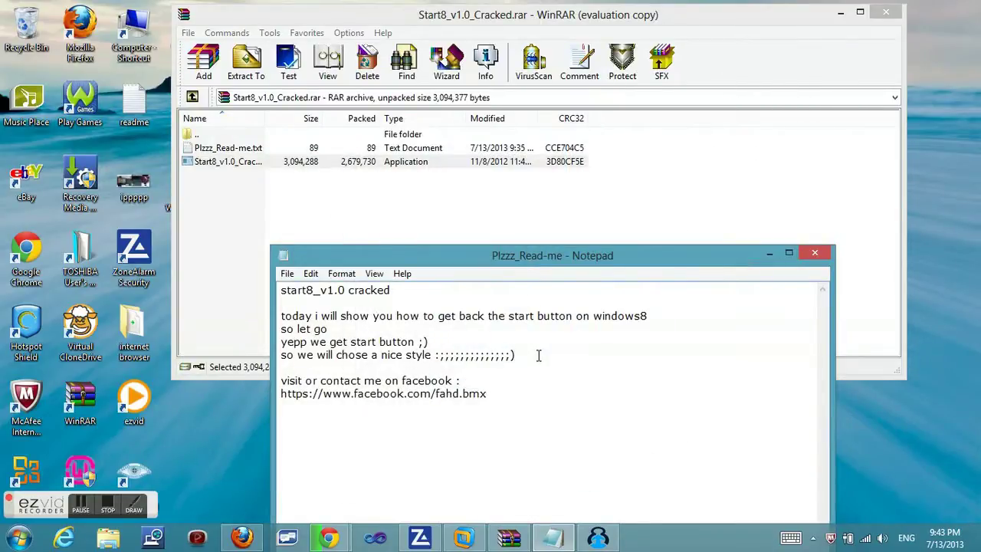
{"action": "left_click", "coordinate": [539, 356]}
{"action": "key", "text": "Return"}
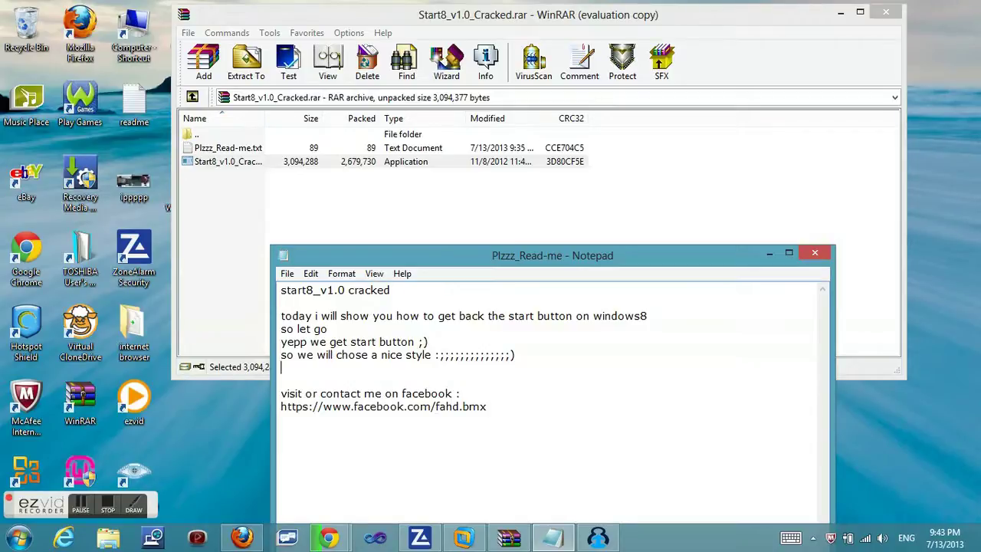
{"action": "key", "text": "Return"}
{"action": "key", "text": "Return"}
{"action": "type", "text": "thn"}
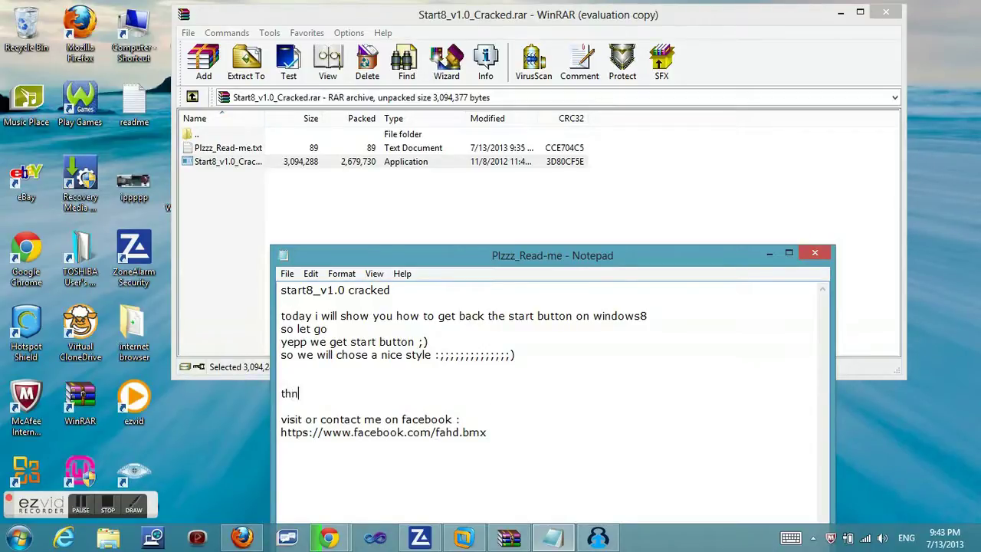
{"action": "type", "text": "x for watchin"}
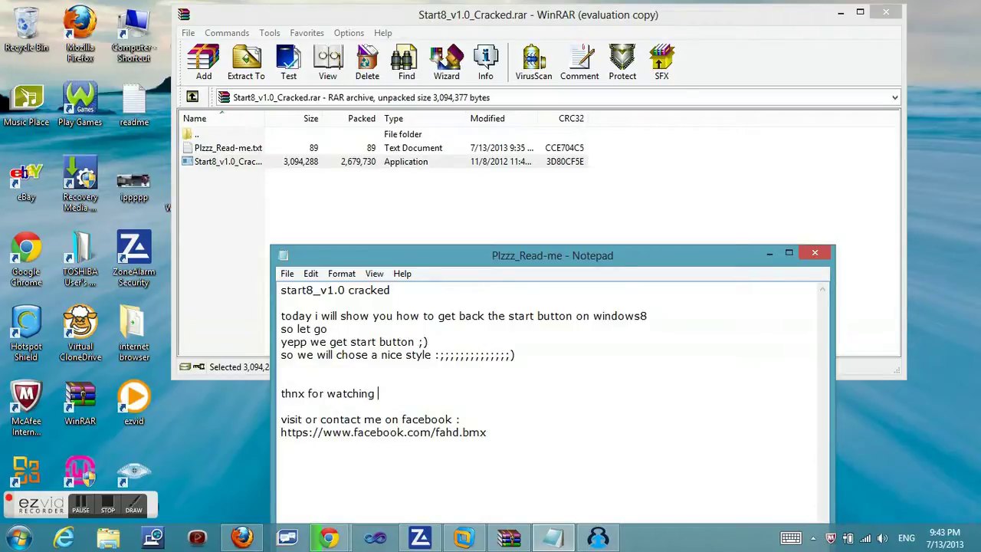
{"action": "type", "text": "g"}
Step: Add a line introducing the author by nickname directly above the Facebook contact line, and highlight the contact details
{"action": "key", "text": "Return"}
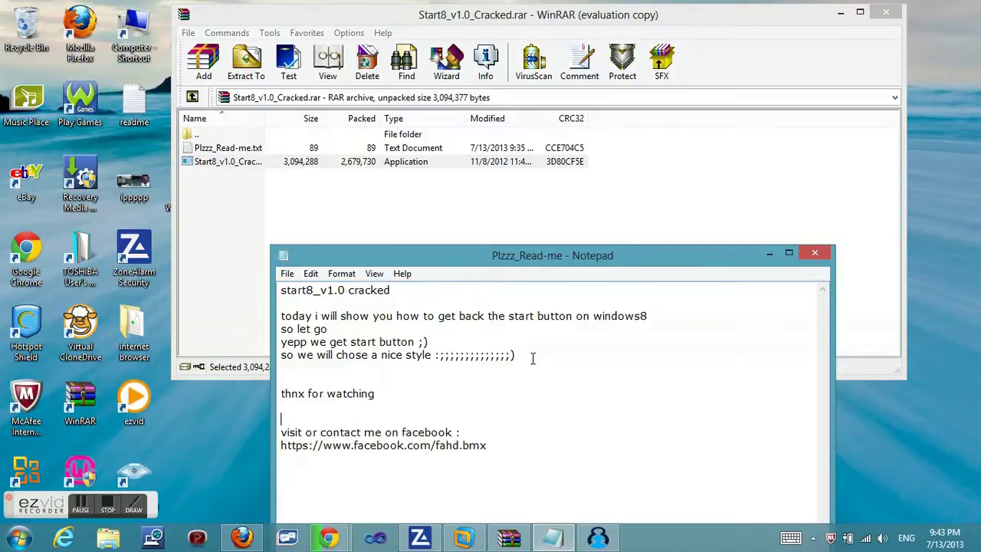
{"action": "type", "text": "i m kj-fido"}
{"action": "left_click_drag", "start_coordinate": [290, 433], "coordinate": [464, 433]}
{"action": "left_click_drag", "start_coordinate": [280, 446], "coordinate": [487, 452]}
{"action": "left_click", "coordinate": [435, 404]}
Step: Close the read-me notes with the changes saved and update Plzzz_Read-me.txt in the Start8_v1.0_Cracked.rar archive
{"action": "left_click", "coordinate": [812, 253]}
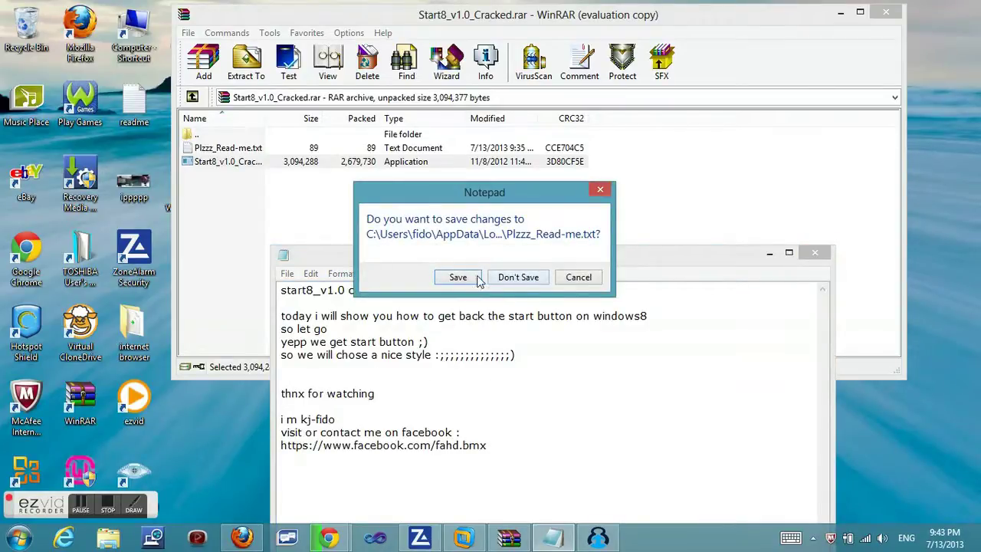
{"action": "left_click", "coordinate": [474, 285]}
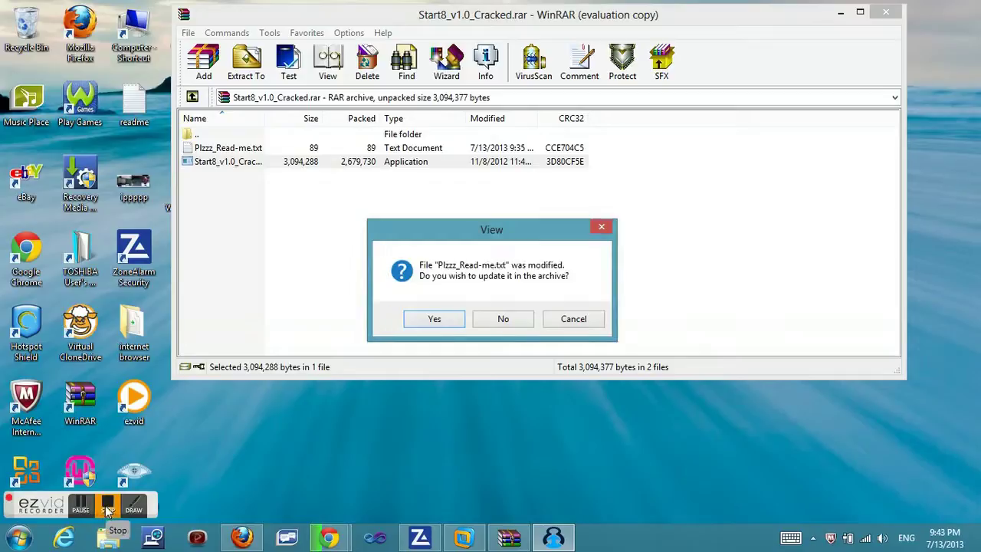
{"action": "left_click", "coordinate": [438, 318]}
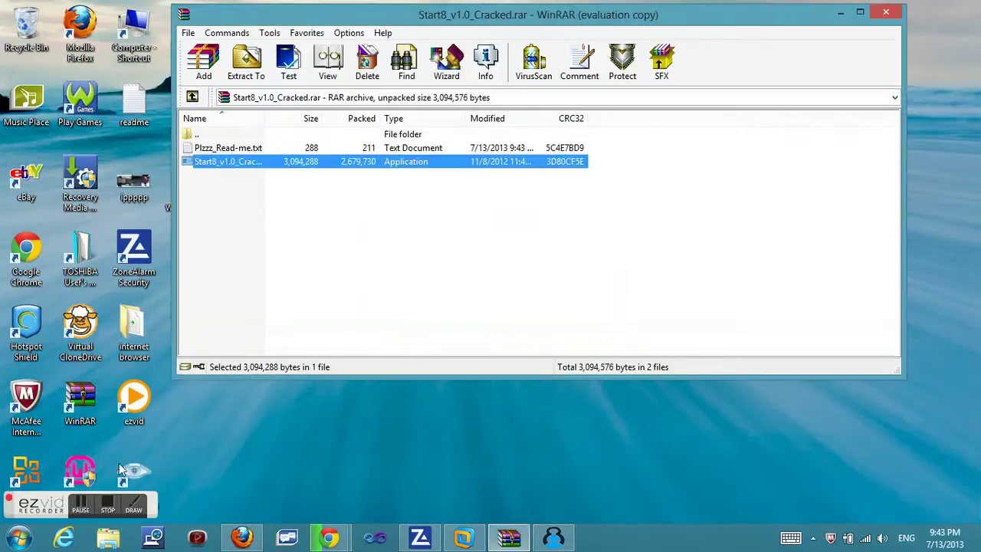
{"action": "left_click", "coordinate": [107, 506]}
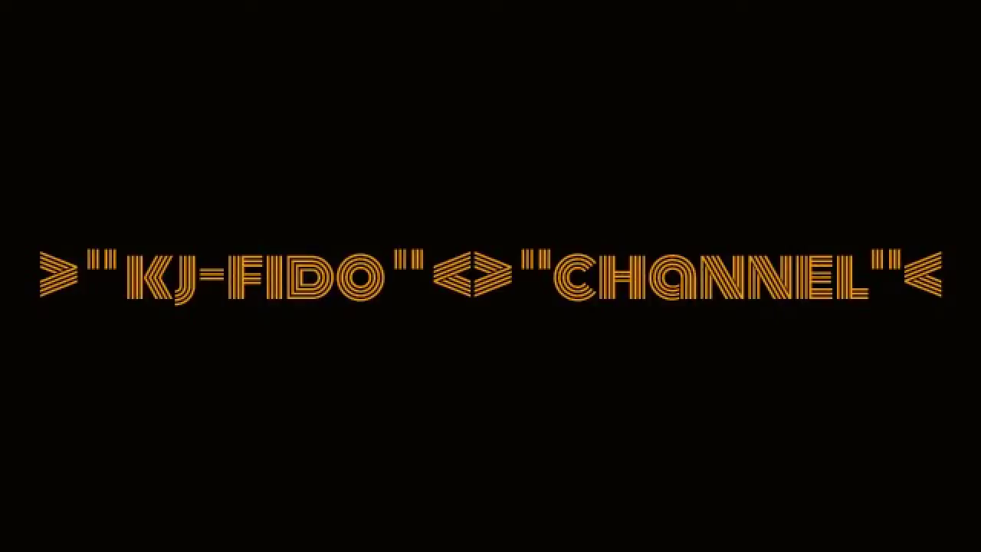